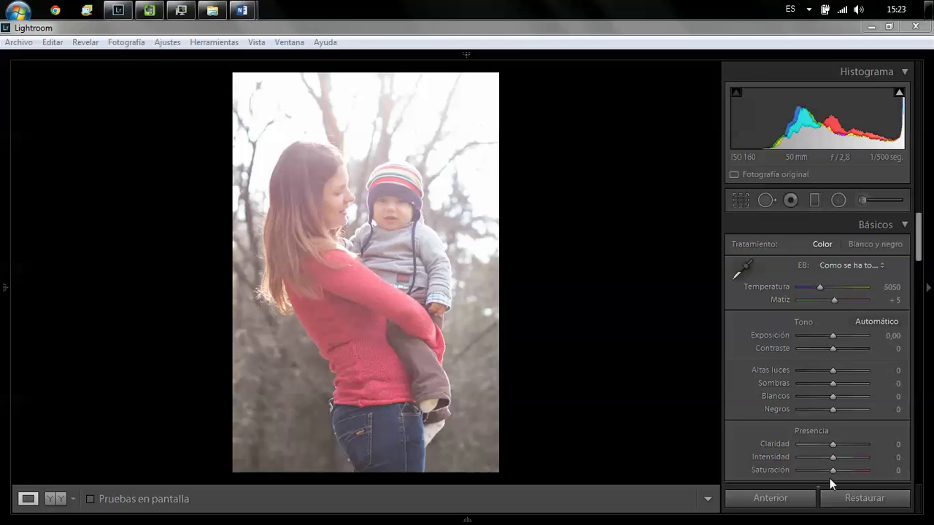
Try contrast +35, Intensidad +33 and highlights +12, then reset all three to zero
{"action": "left_click", "coordinate": [843, 347]}
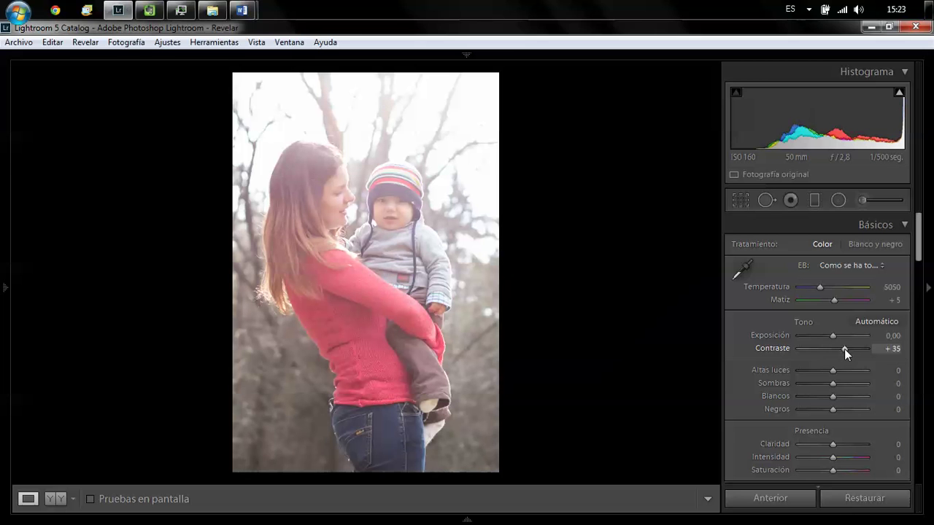
{"action": "left_click", "coordinate": [844, 457]}
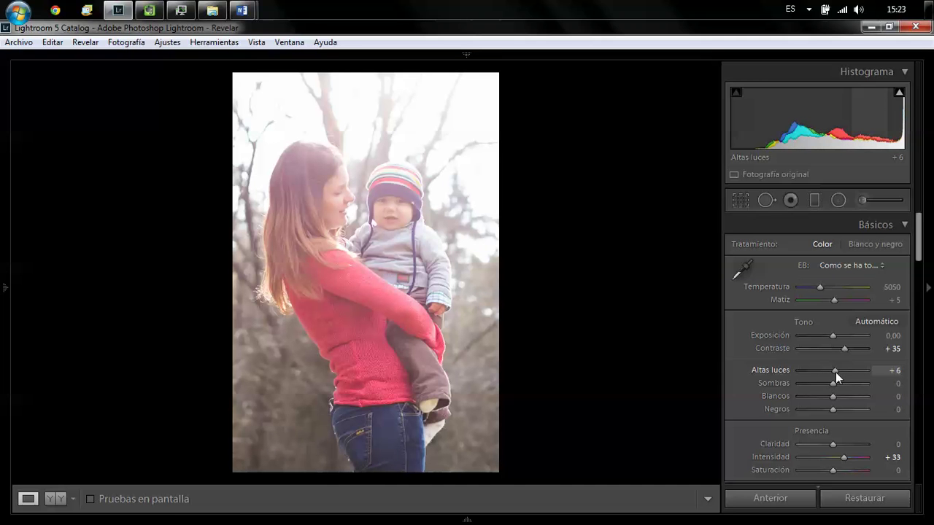
{"action": "left_click_drag", "start_coordinate": [835, 372], "coordinate": [837, 372]}
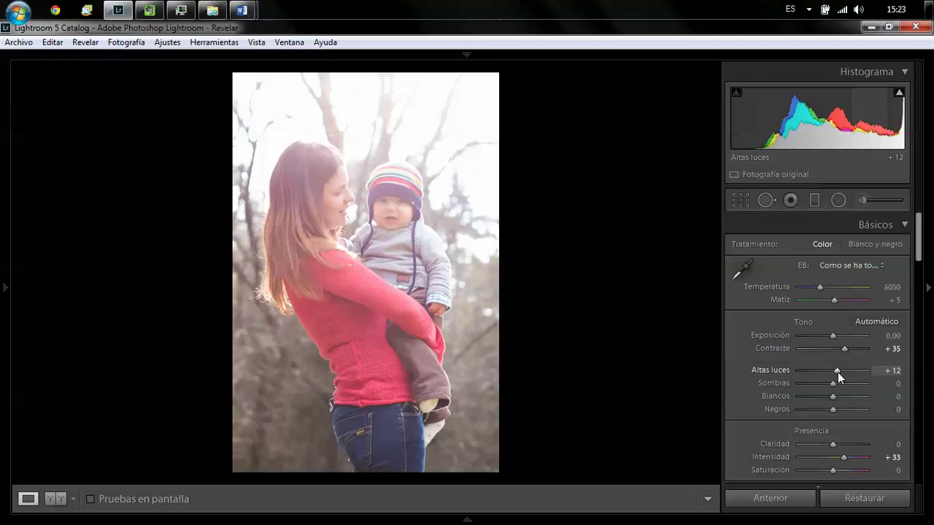
{"action": "double_click", "coordinate": [837, 372]}
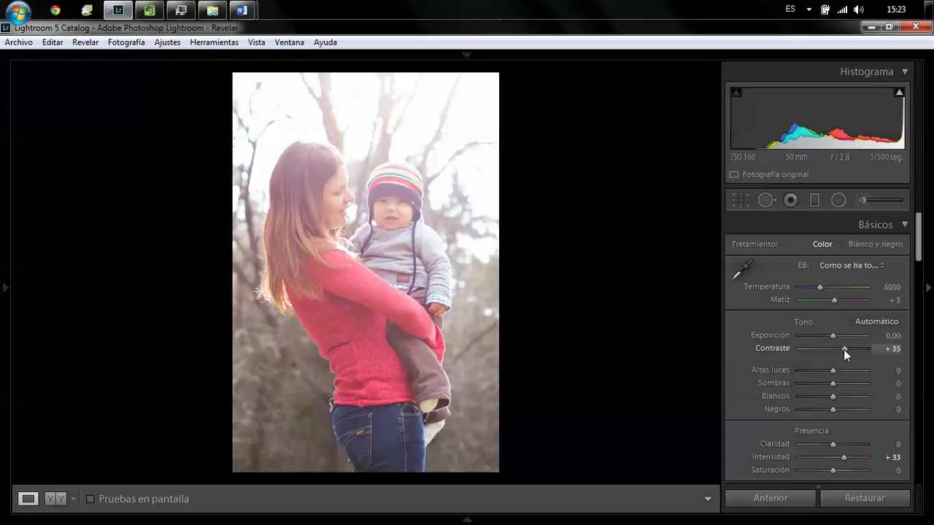
{"action": "double_click", "coordinate": [843, 350]}
{"action": "double_click", "coordinate": [843, 456]}
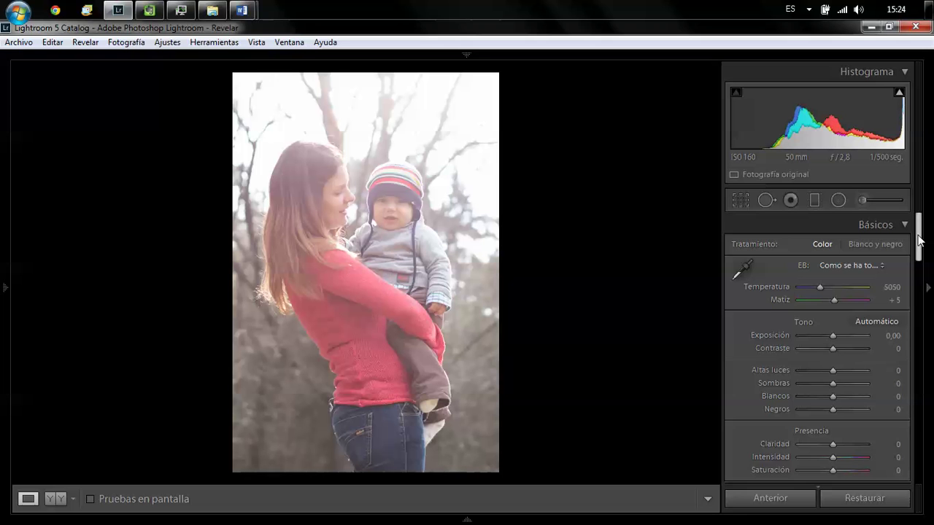
Set the Camera Calibration profile to Camera Standard, then undo an accidental Restaurar reset
{"action": "left_click_drag", "start_coordinate": [918, 237], "coordinate": [908, 326]}
{"action": "scroll", "coordinate": [907, 325], "scroll_direction": "down", "scroll_amount": 10}
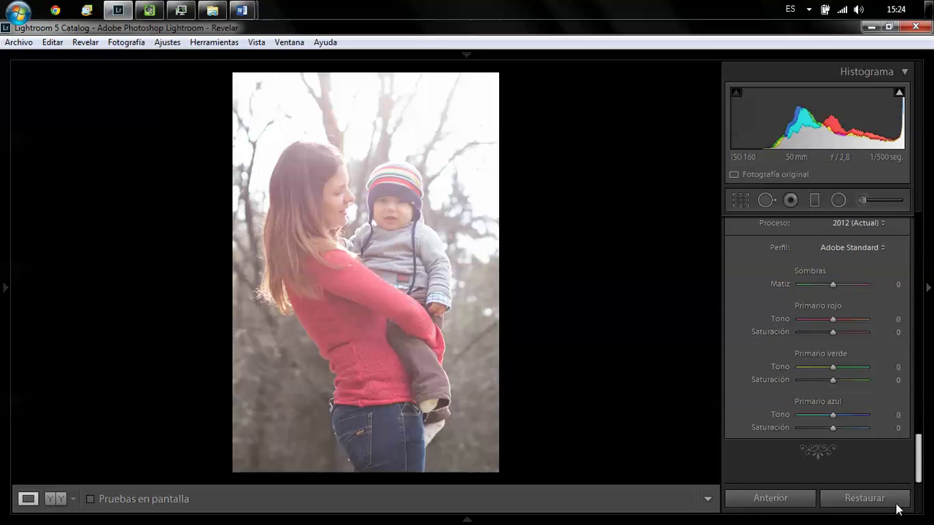
{"action": "scroll", "coordinate": [903, 448], "scroll_direction": "up", "scroll_amount": 3}
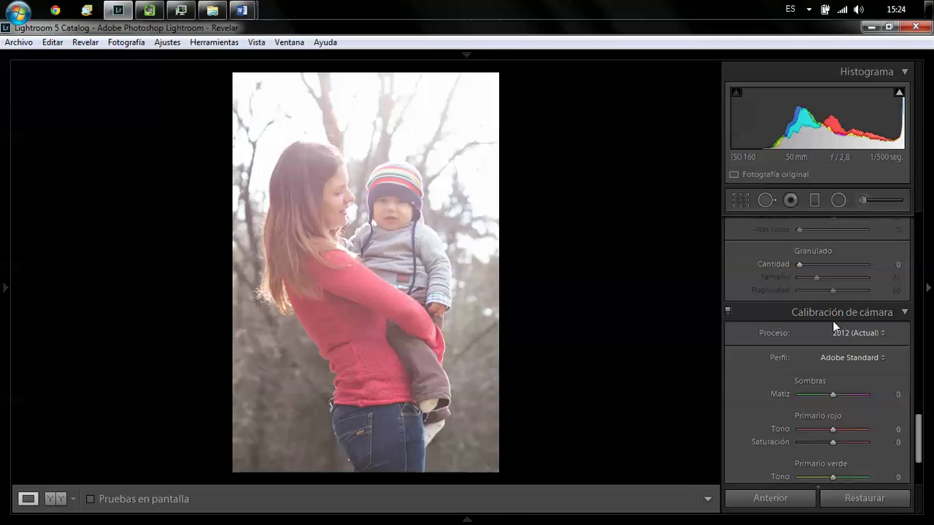
{"action": "scroll", "coordinate": [920, 454], "scroll_direction": "down", "scroll_amount": 3}
{"action": "scroll", "coordinate": [920, 453], "scroll_direction": "down", "scroll_amount": 1}
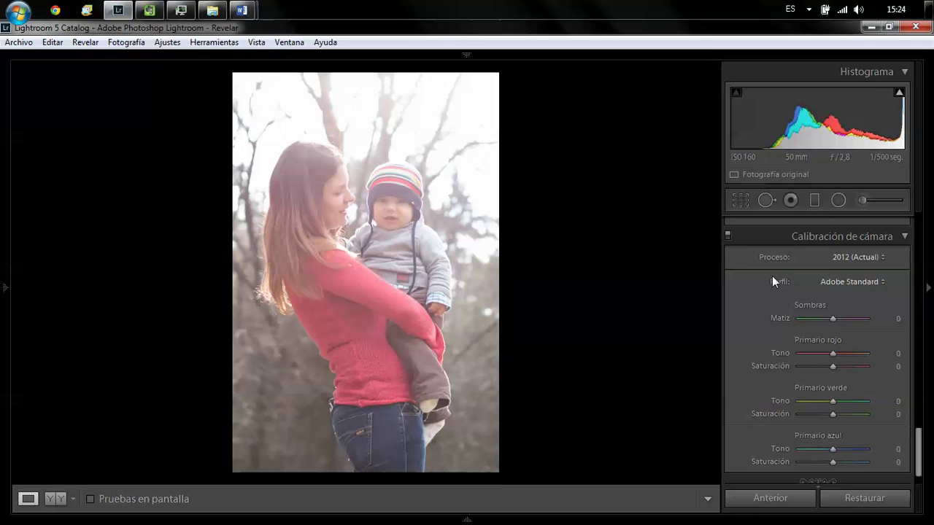
{"action": "left_click", "coordinate": [858, 282]}
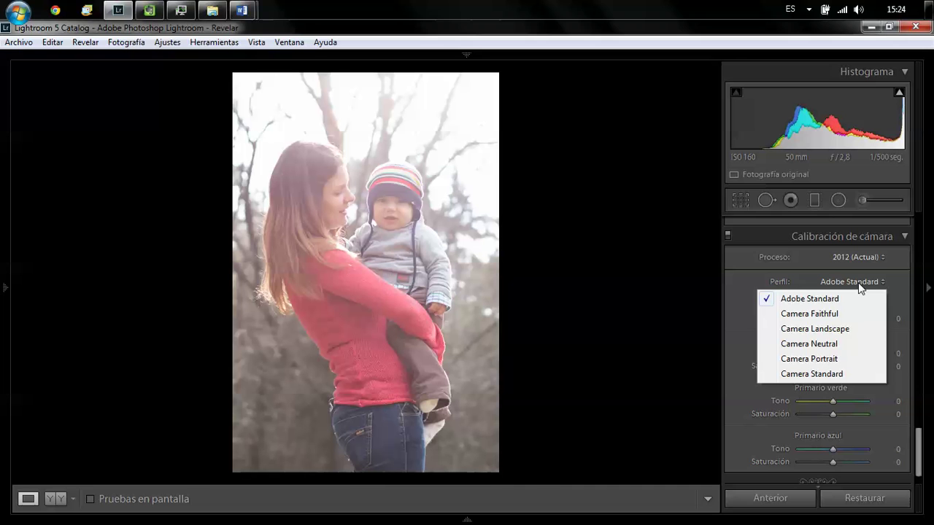
{"action": "left_click", "coordinate": [854, 373]}
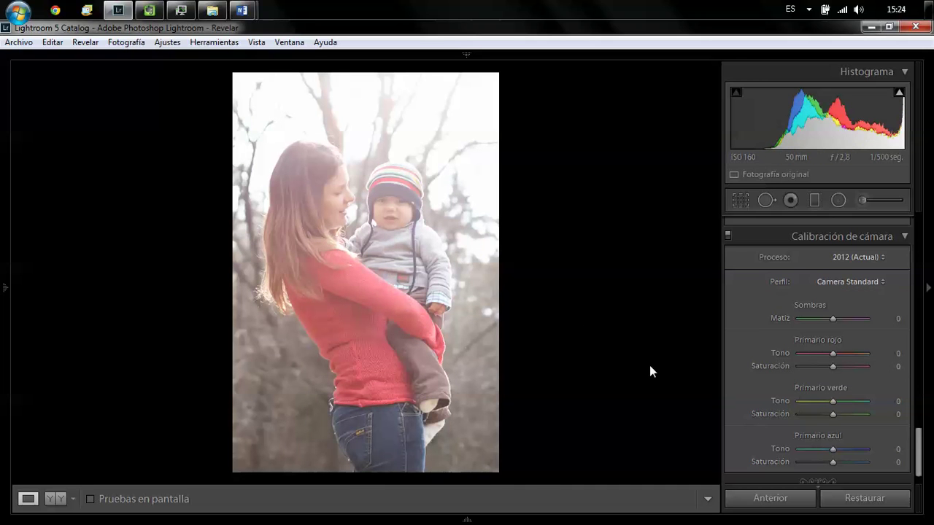
{"action": "left_click", "coordinate": [879, 498]}
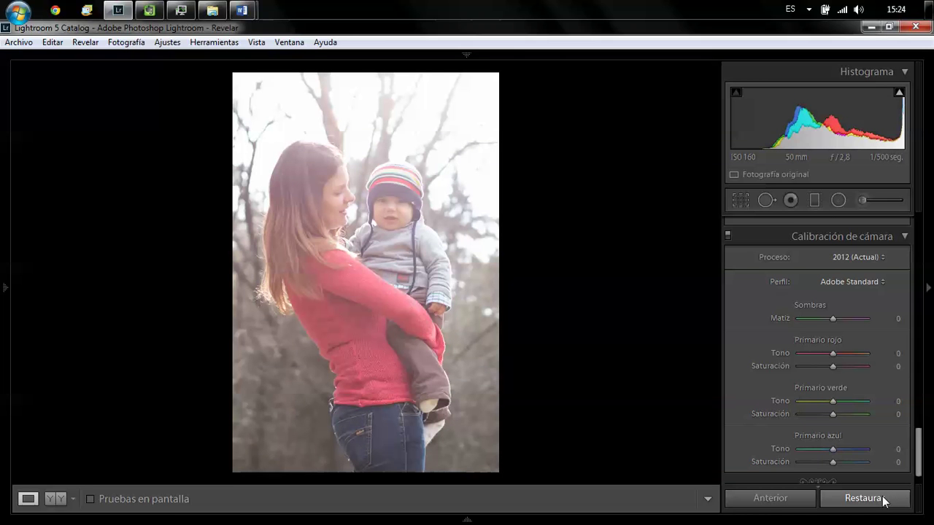
{"action": "key", "text": "ctrl+z"}
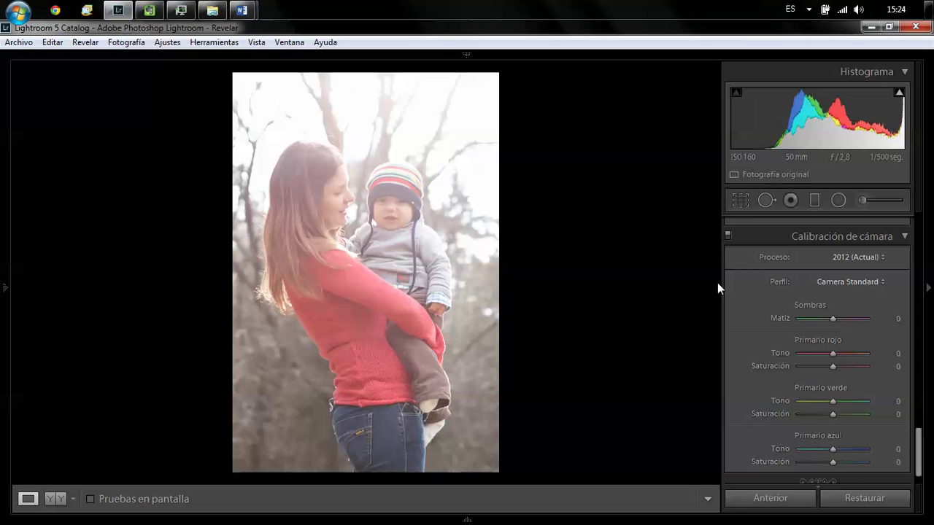
Switch the profile to Camera Landscape, return to the Library grid and bring up Explorer
{"action": "left_click", "coordinate": [867, 283]}
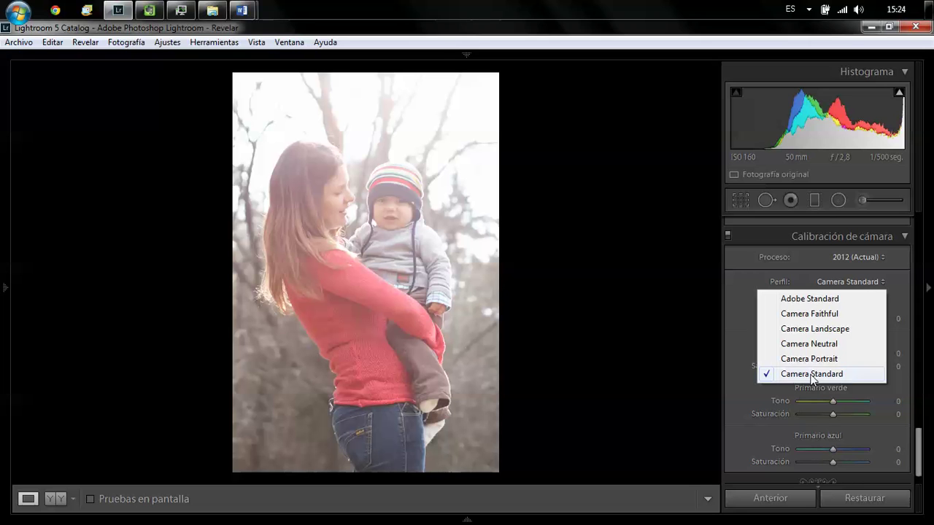
{"action": "left_click", "coordinate": [810, 380]}
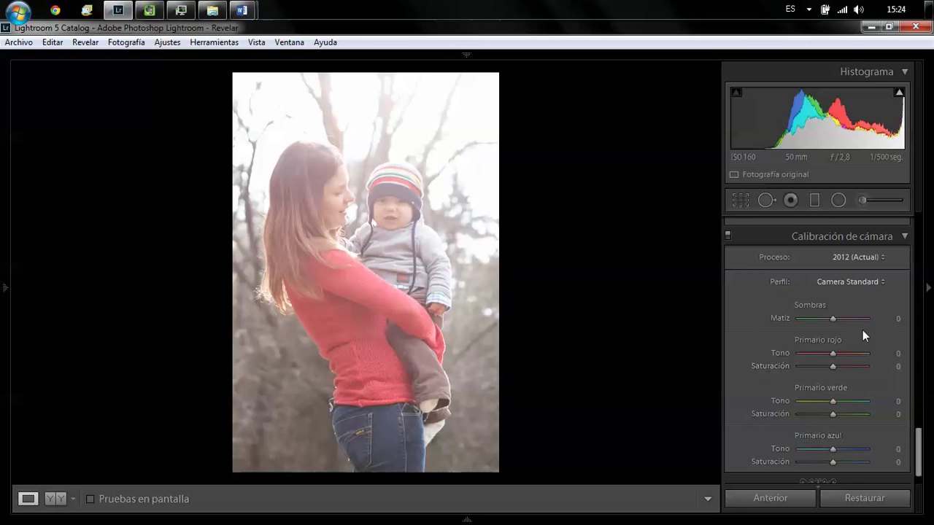
{"action": "left_click", "coordinate": [867, 285]}
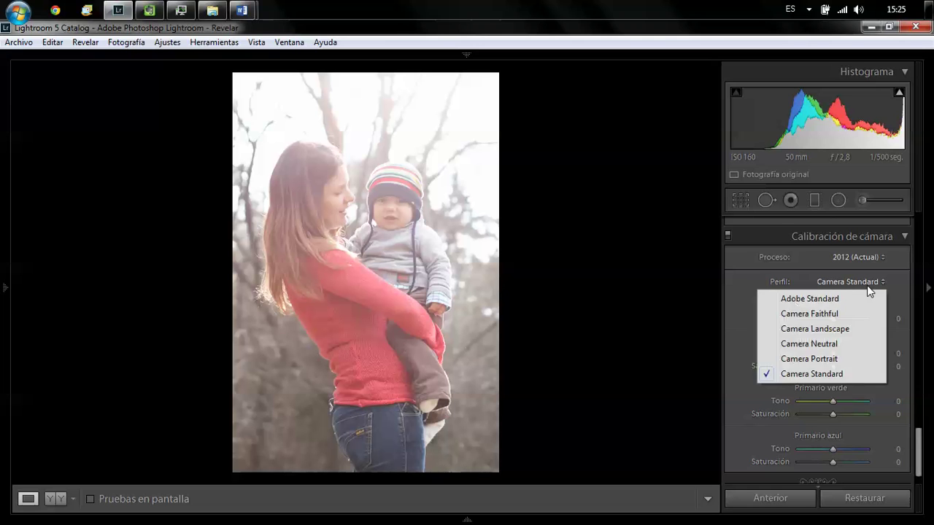
{"action": "left_click", "coordinate": [867, 329]}
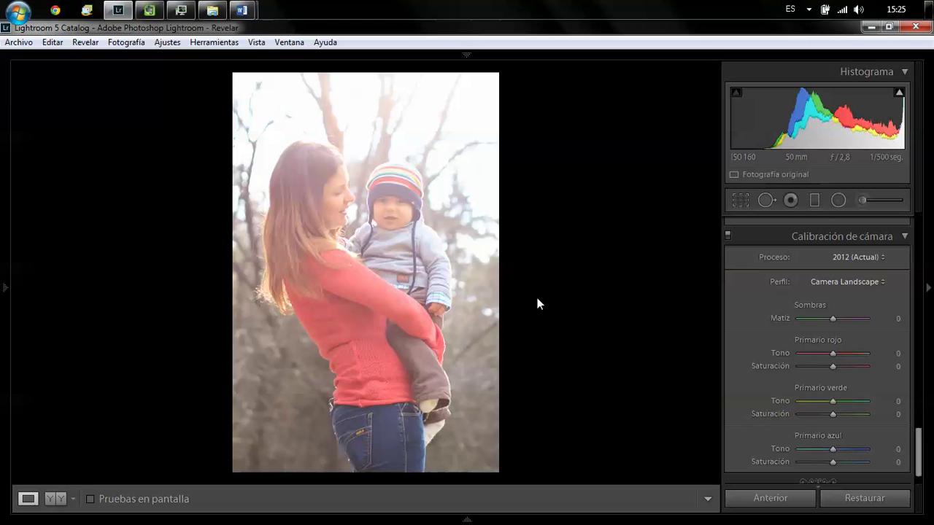
{"action": "mouse_move", "coordinate": [466, 55]}
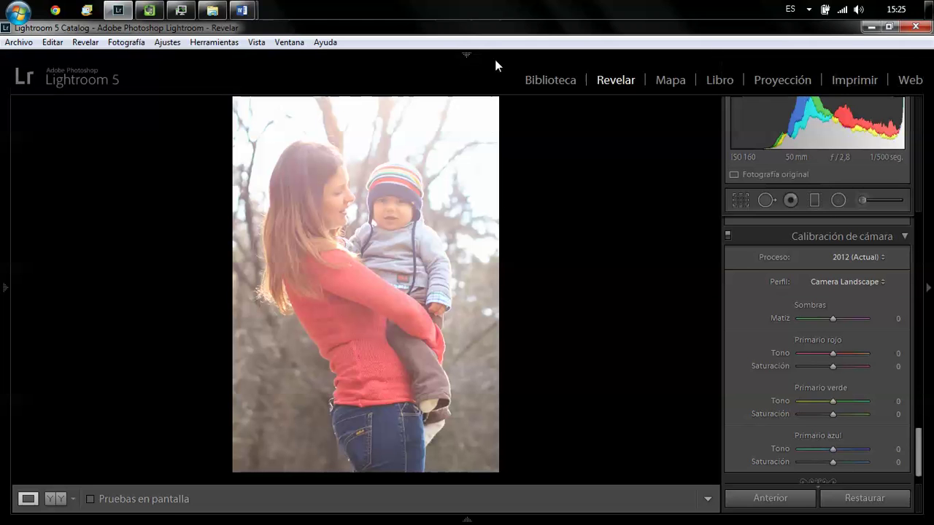
{"action": "left_click", "coordinate": [538, 87]}
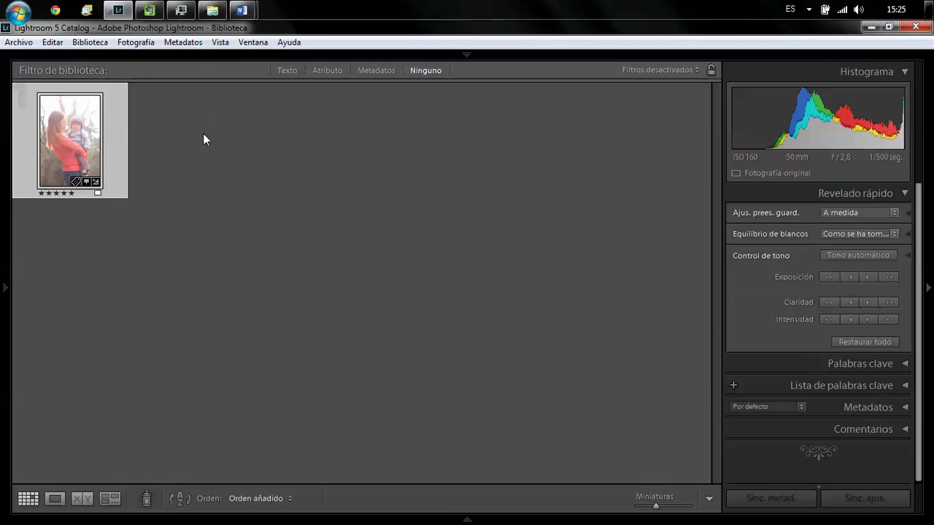
{"action": "left_click", "coordinate": [213, 10]}
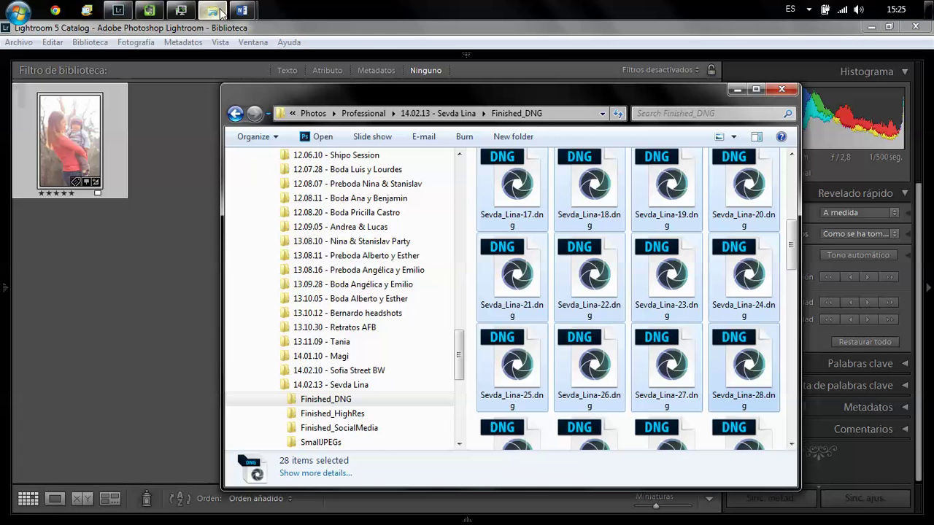
Open the 14.01.10 - Magi folder and drag its CR2 files into Lightroom
{"action": "mouse_move", "coordinate": [339, 356]}
{"action": "left_click", "coordinate": [369, 358]}
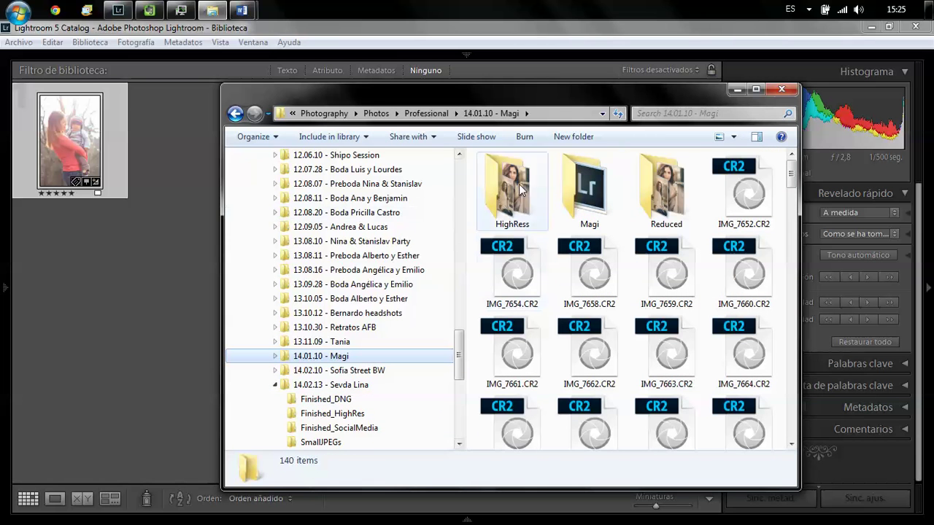
{"action": "left_click", "coordinate": [774, 218]}
{"action": "left_click_drag", "start_coordinate": [790, 182], "coordinate": [795, 446]}
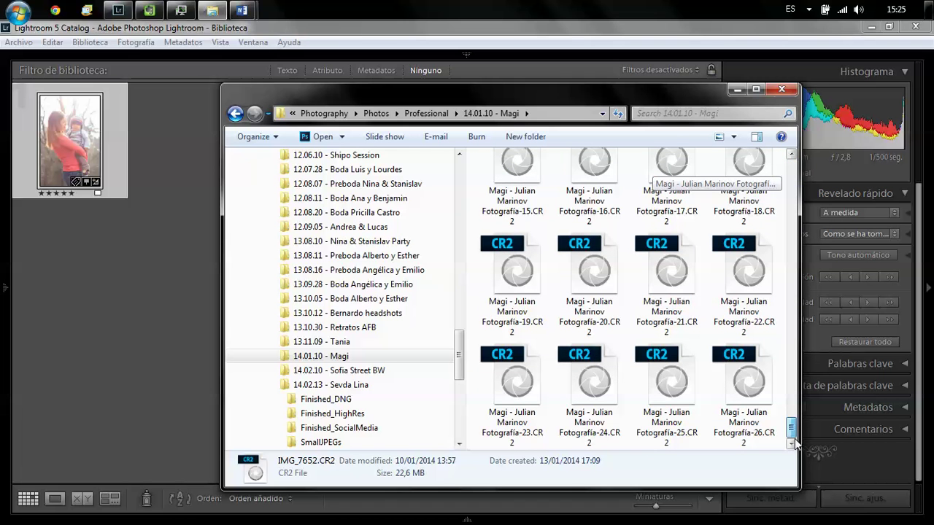
{"action": "left_click", "coordinate": [737, 394], "text": "shift"}
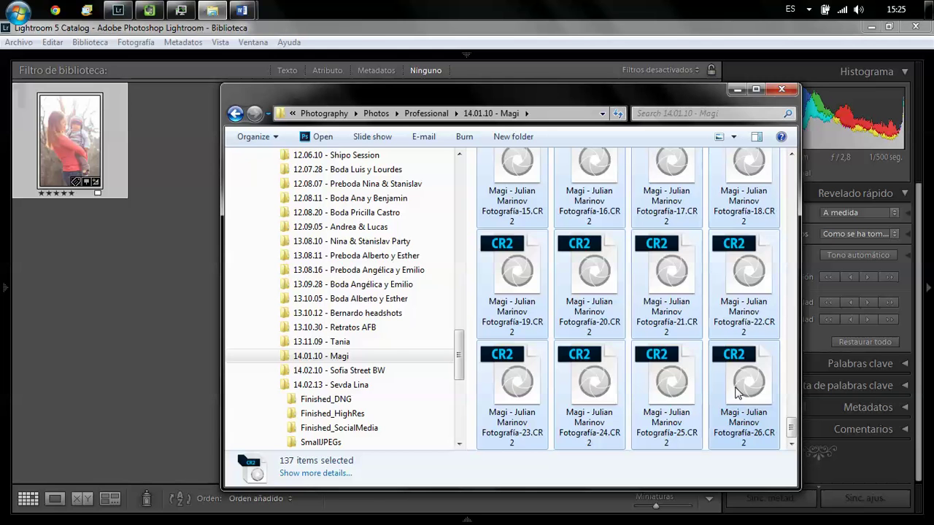
{"action": "left_click_drag", "start_coordinate": [737, 394], "coordinate": [103, 311]}
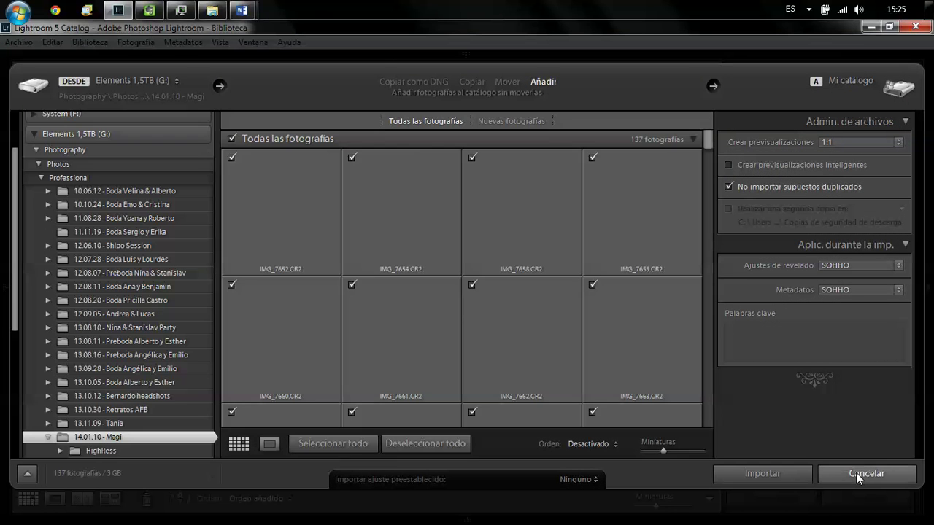
Cancel that import and reselect IMG_7652 through IMG_7664 in Explorer
{"action": "left_click", "coordinate": [855, 472]}
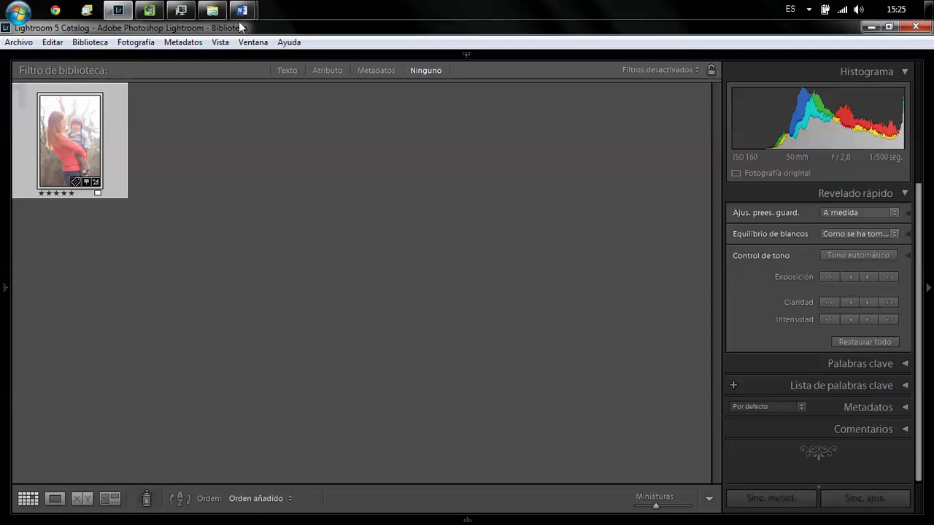
{"action": "left_click", "coordinate": [215, 11]}
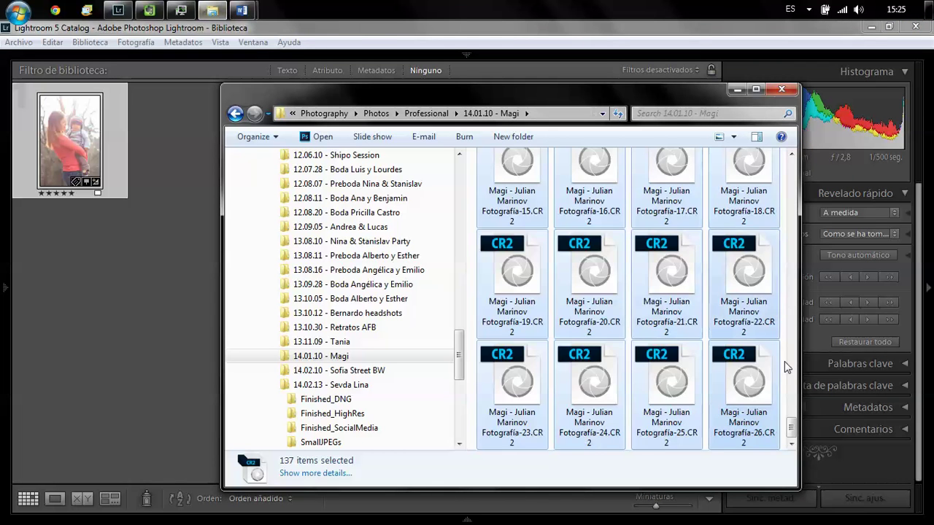
{"action": "left_click_drag", "start_coordinate": [790, 427], "coordinate": [755, 186]}
{"action": "left_click", "coordinate": [755, 186]}
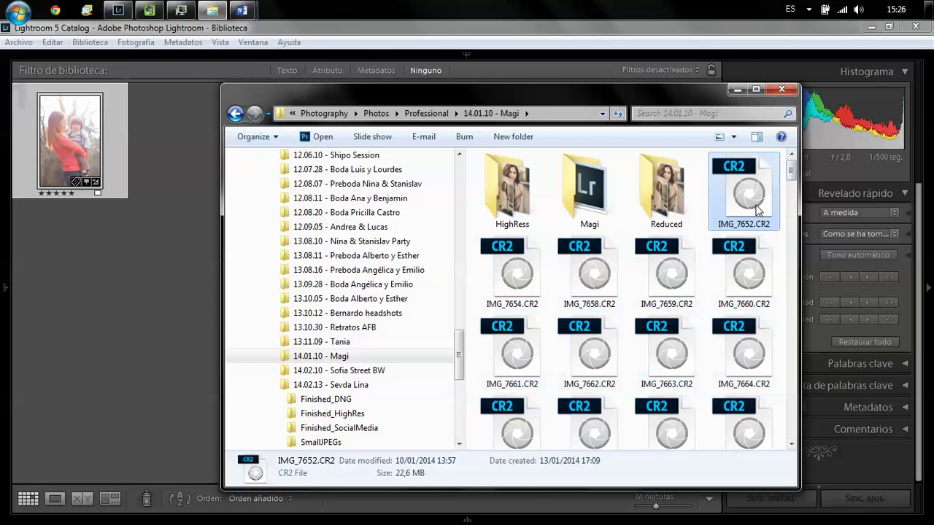
{"action": "left_click", "coordinate": [756, 358], "text": "shift"}
Import the nine dropped CR2 files with no develop or metadata preset applied
{"action": "left_click_drag", "start_coordinate": [568, 339], "coordinate": [101, 294]}
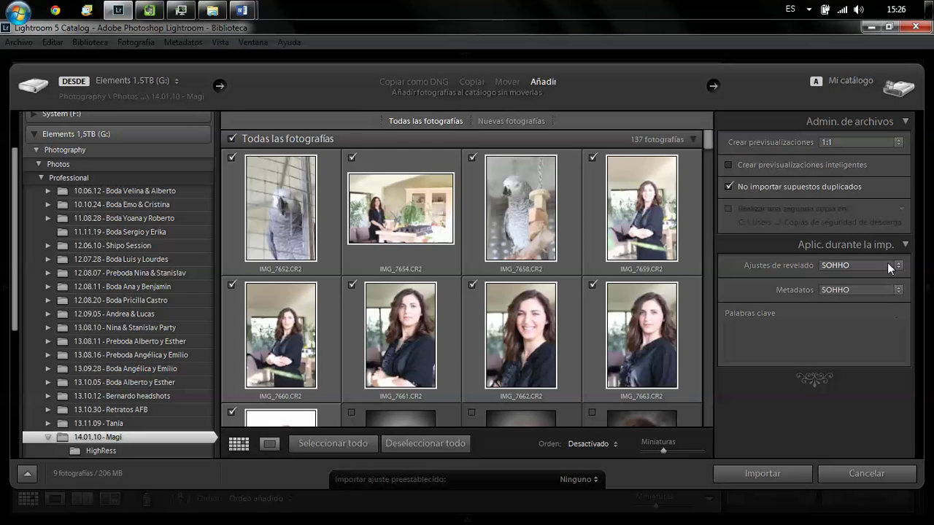
{"action": "left_click", "coordinate": [888, 265]}
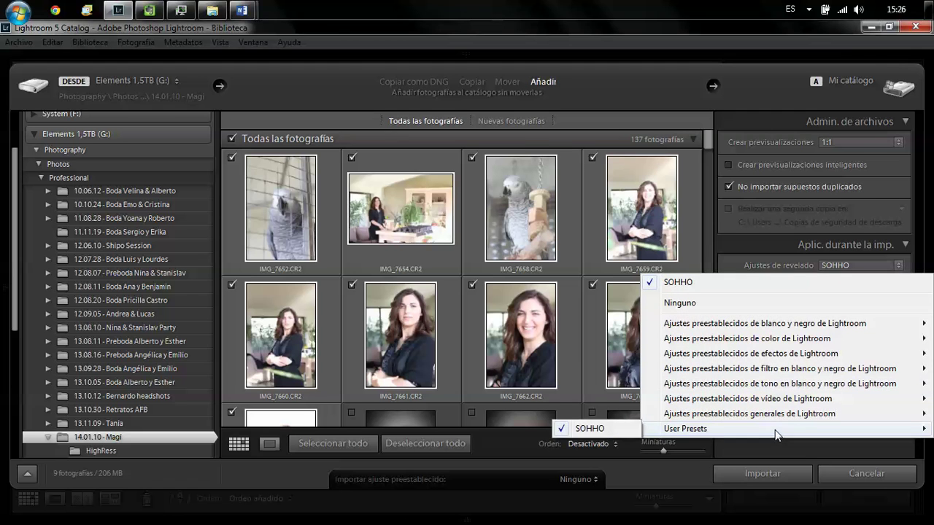
{"action": "left_click", "coordinate": [770, 303]}
{"action": "left_click", "coordinate": [832, 291]}
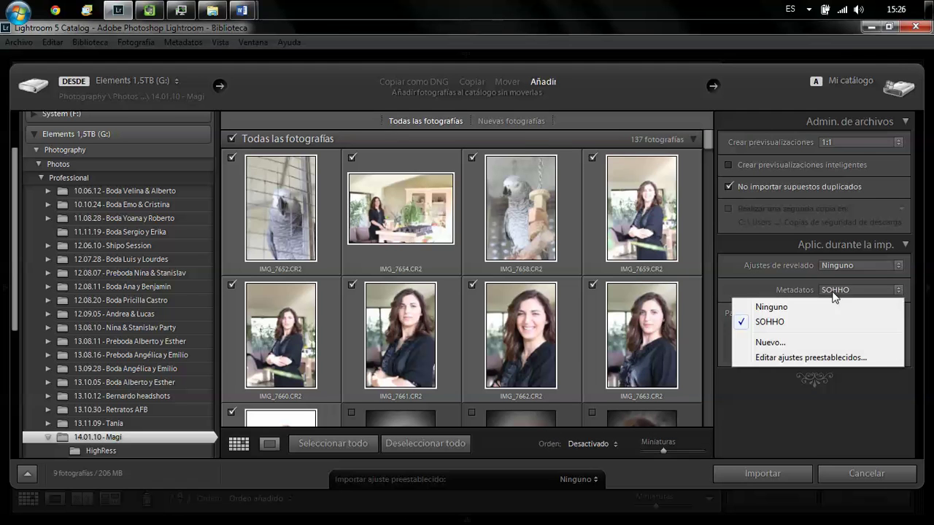
{"action": "left_click", "coordinate": [822, 313]}
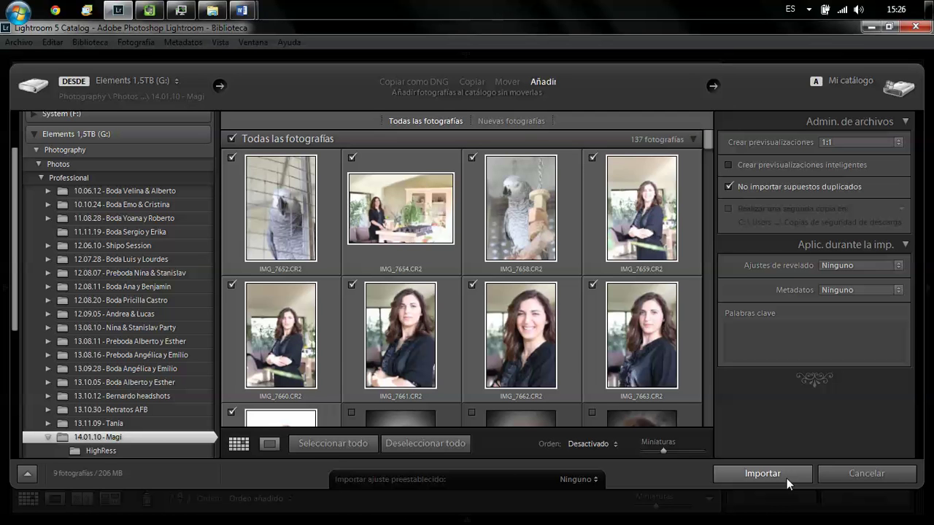
{"action": "left_click", "coordinate": [786, 479]}
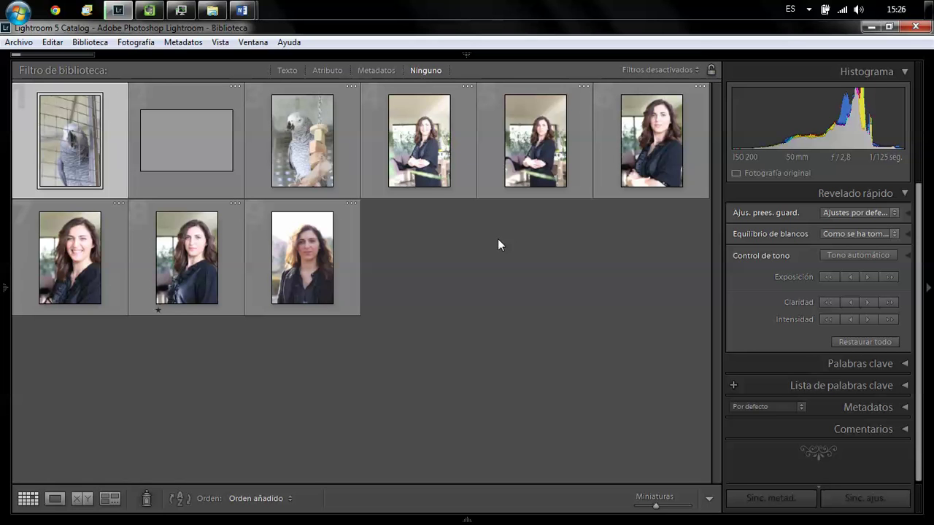
{"action": "mouse_move", "coordinate": [535, 141]}
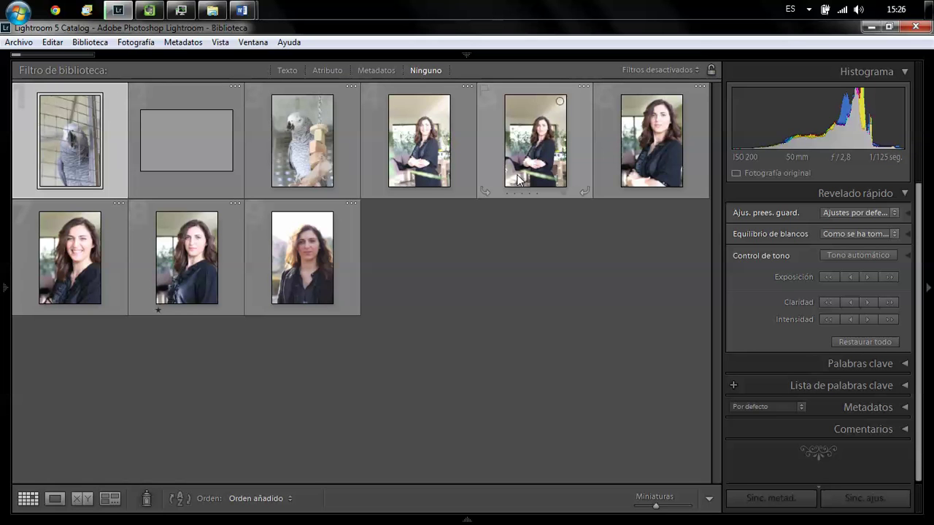
Open the fifth portrait in Revelar and choose Camera Standard as its calibration Perfil
{"action": "left_click", "coordinate": [517, 180]}
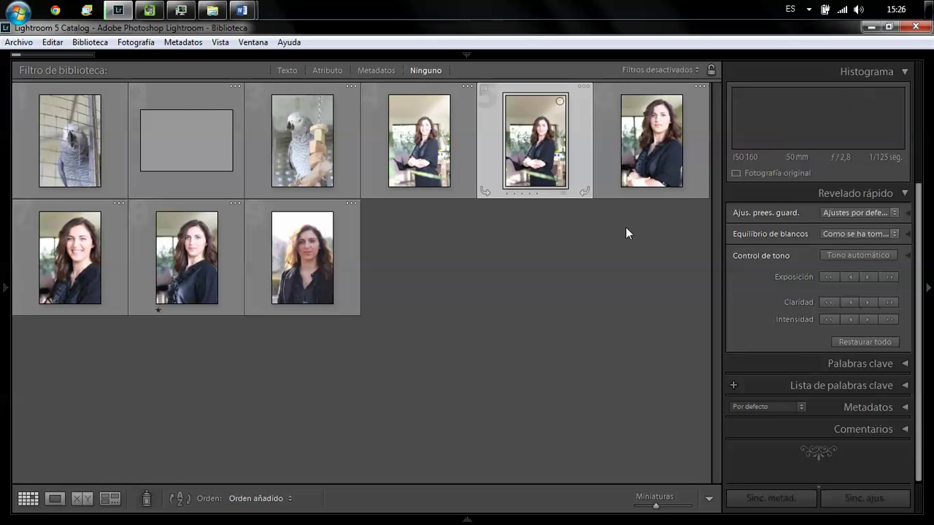
{"action": "mouse_move", "coordinate": [466, 55]}
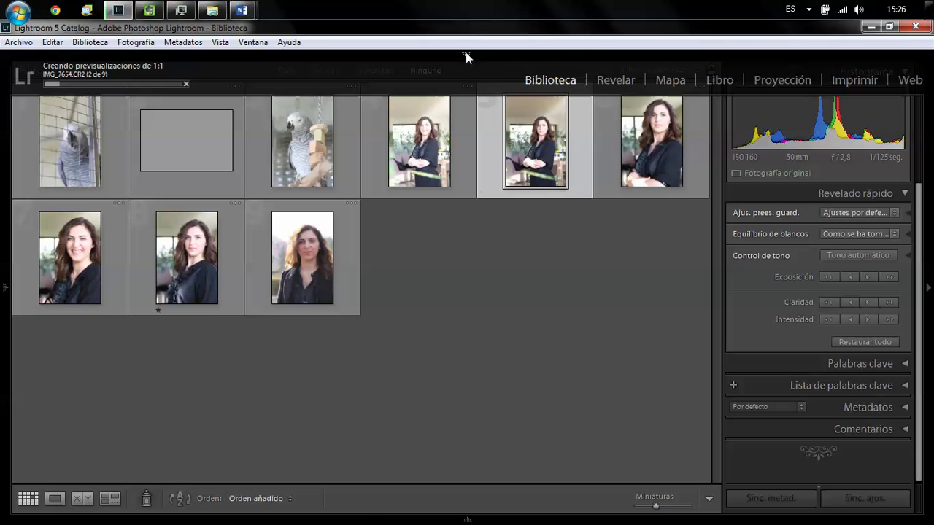
{"action": "left_click", "coordinate": [621, 81]}
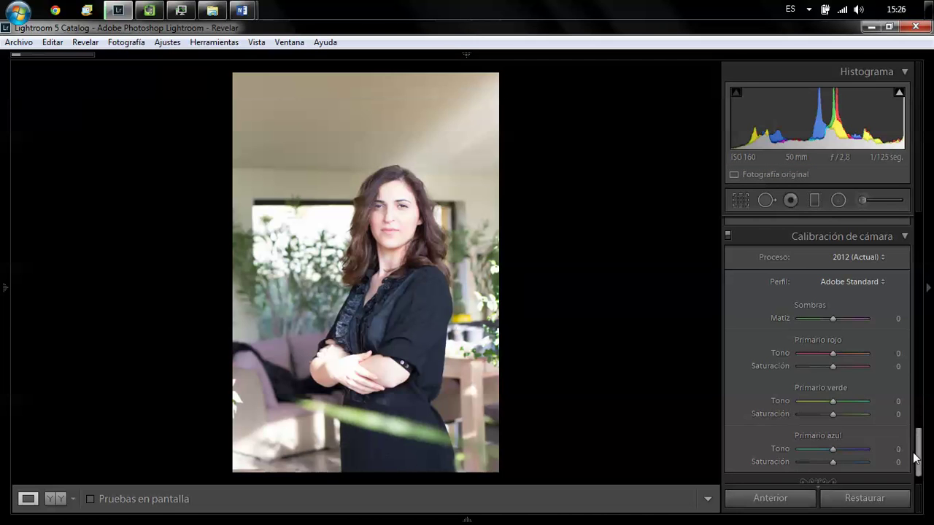
{"action": "left_click", "coordinate": [872, 282]}
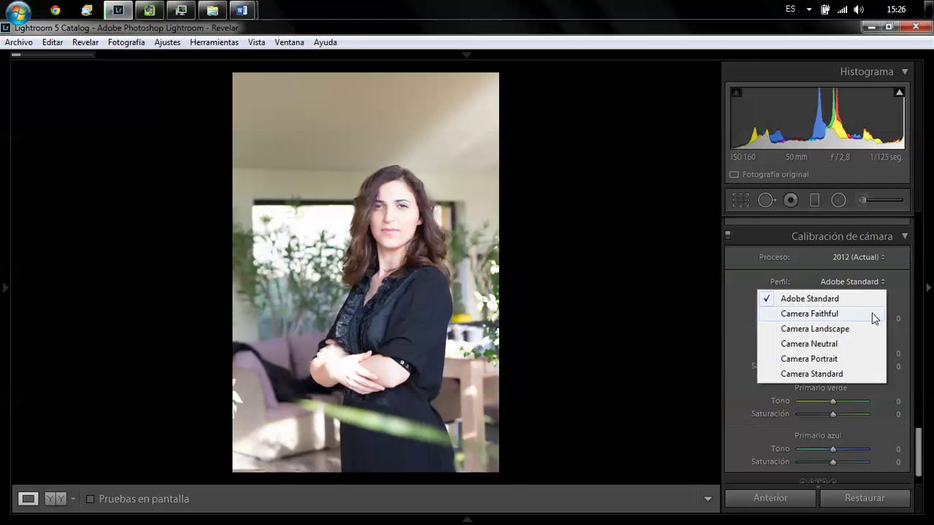
{"action": "left_click", "coordinate": [854, 375]}
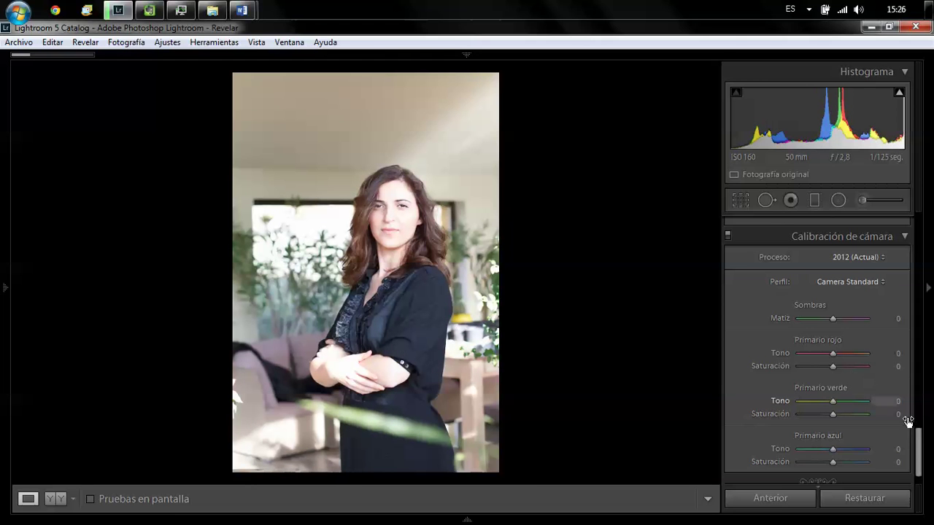
{"action": "mouse_move", "coordinate": [918, 446]}
{"action": "left_mouse_down"}
{"action": "mouse_move", "coordinate": [929, 403]}
{"action": "mouse_move", "coordinate": [918, 240]}
{"action": "left_mouse_up"}
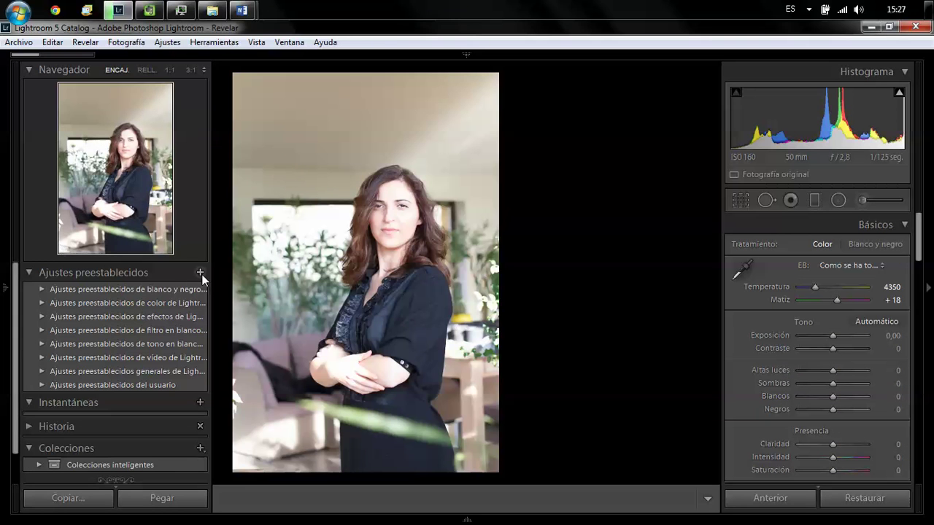
Create develop preset '60D Standart' with every setting cleared except Calibración
{"action": "left_click", "coordinate": [200, 273]}
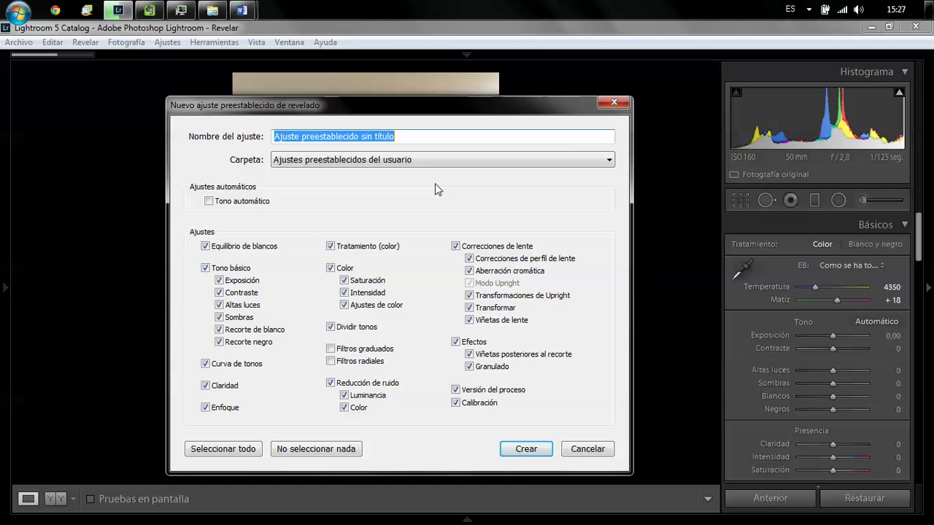
{"action": "type", "text": "Standa"}
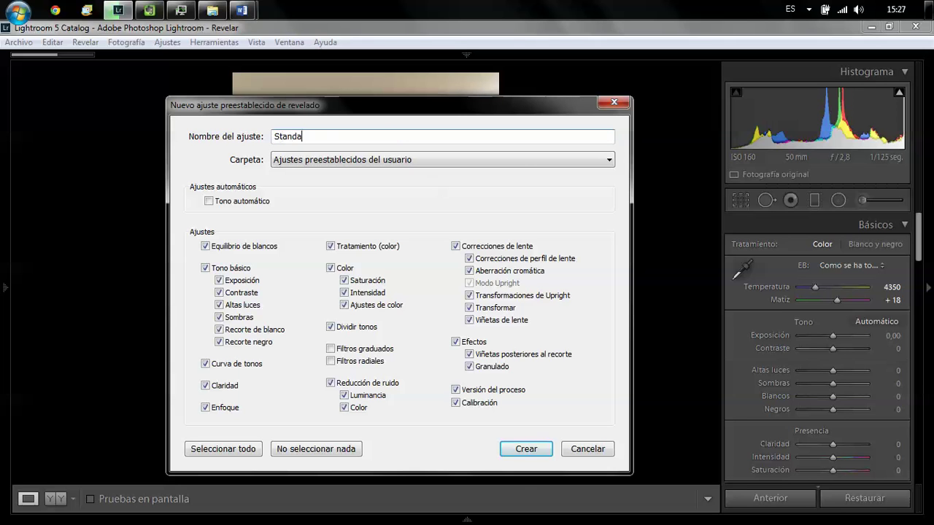
{"action": "type", "text": "rt"}
{"action": "type", "text": "6"}
{"action": "type", "text": "0D"}
{"action": "left_click", "coordinate": [302, 450]}
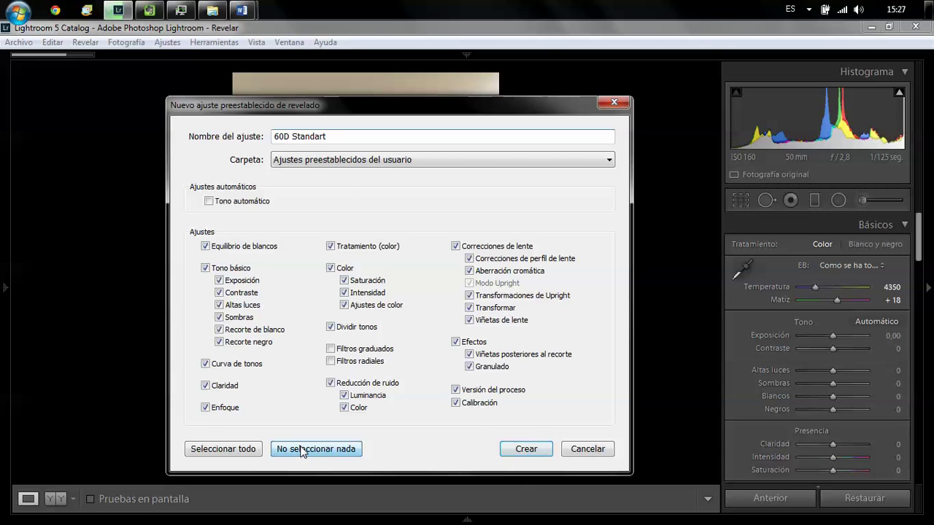
{"action": "left_click", "coordinate": [455, 403]}
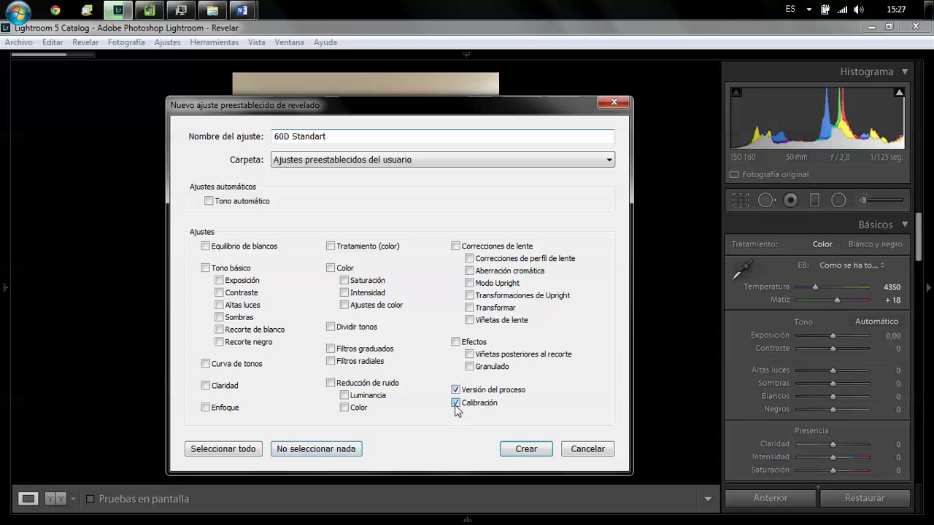
{"action": "left_click", "coordinate": [536, 453]}
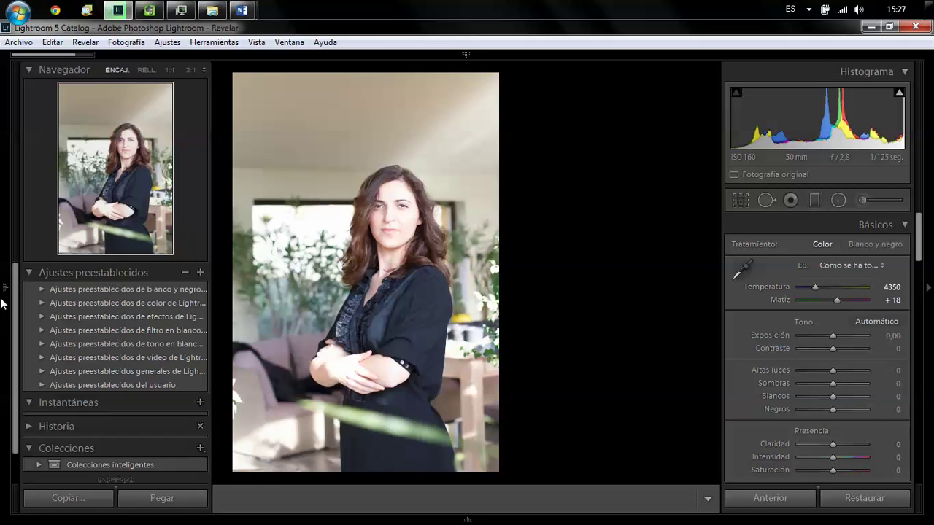
Select all nine photos in the Library grid and apply 60D Standart via Quick Develop
{"action": "left_click", "coordinate": [41, 385]}
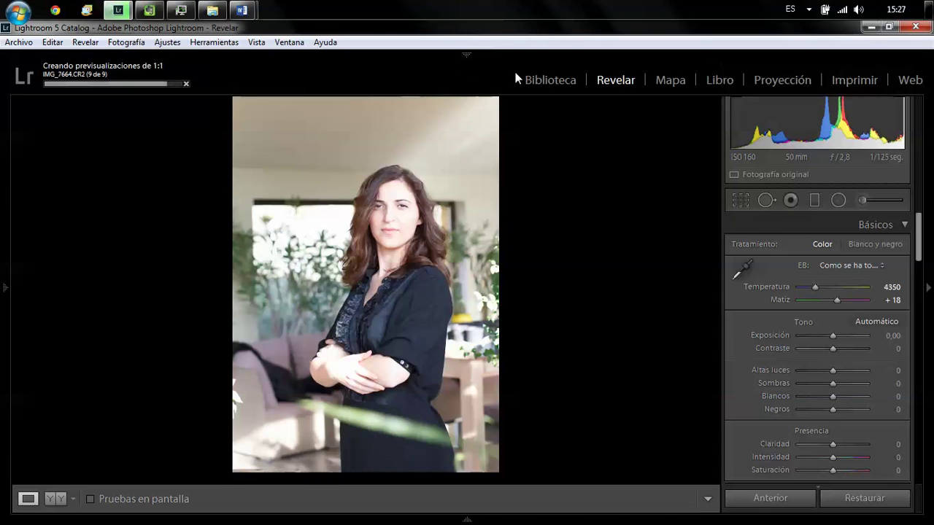
{"action": "left_click", "coordinate": [534, 81]}
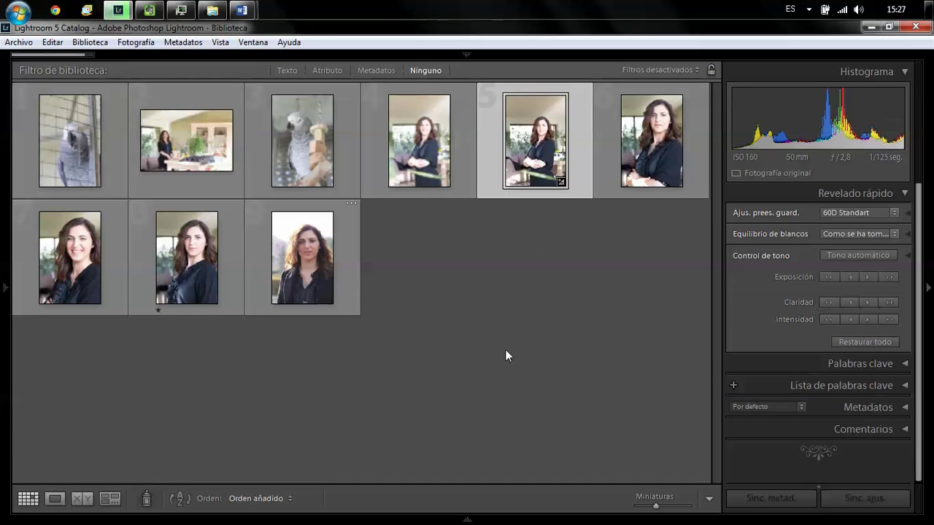
{"action": "left_click", "coordinate": [48, 125]}
{"action": "left_click", "coordinate": [320, 244], "text": "shift"}
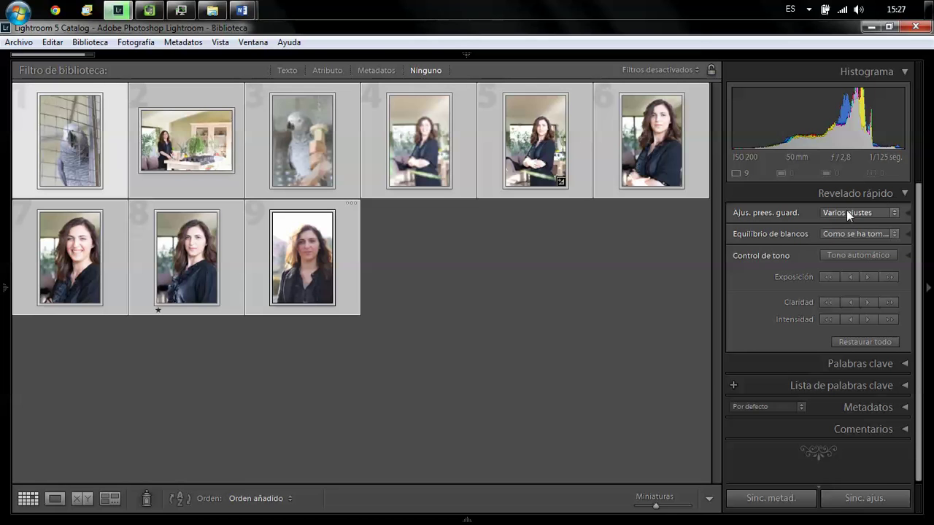
{"action": "left_click", "coordinate": [893, 212]}
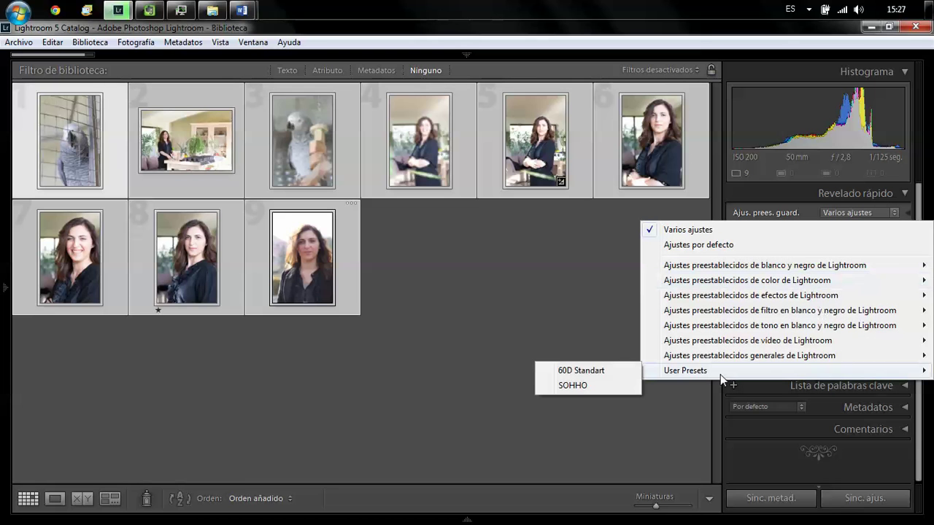
{"action": "mouse_move", "coordinate": [686, 370]}
{"action": "left_click", "coordinate": [602, 372]}
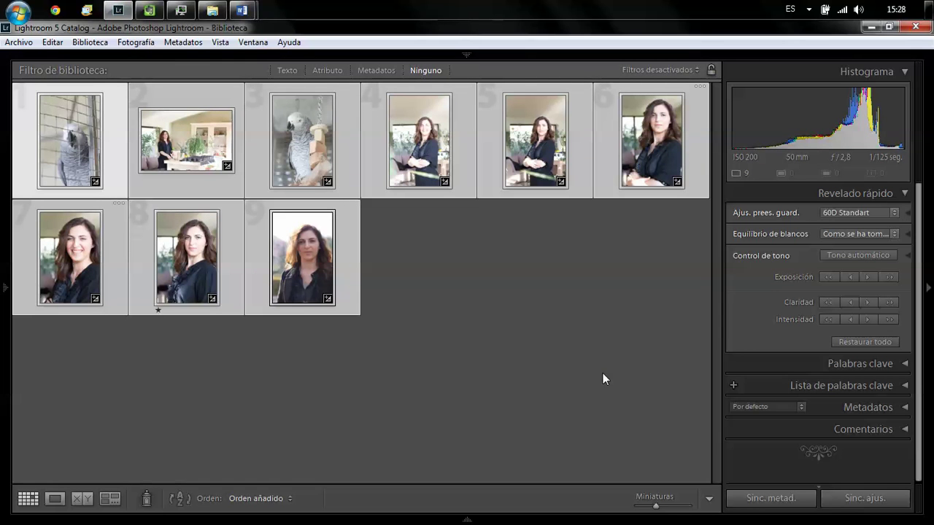
{"action": "left_click", "coordinate": [235, 145]}
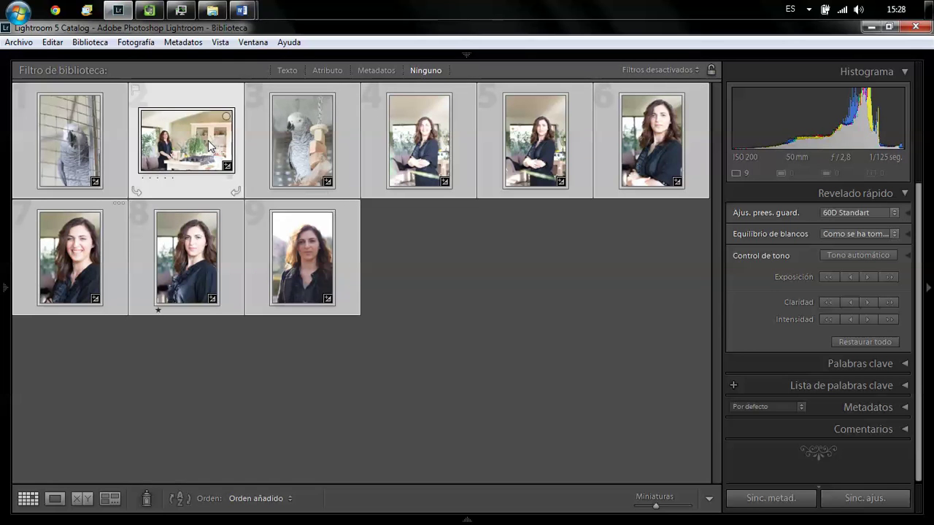
View the interior shot, then the ninth outdoor portrait, in Loupe view
{"action": "left_click", "coordinate": [54, 501]}
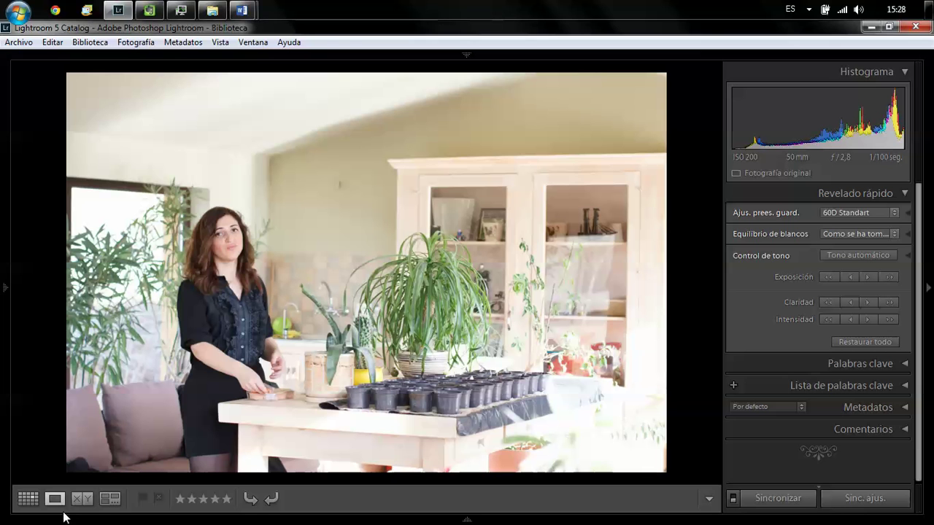
{"action": "left_click", "coordinate": [532, 354]}
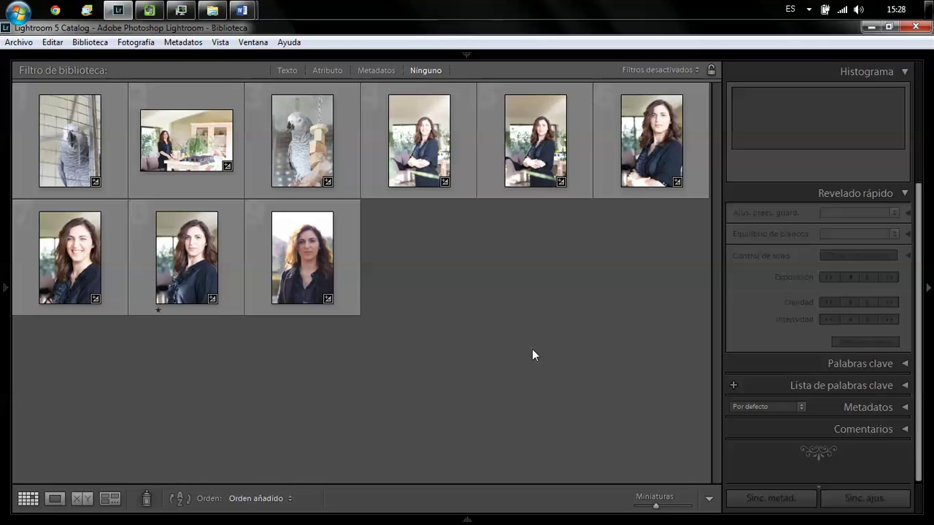
{"action": "left_click", "coordinate": [302, 258]}
{"action": "left_click", "coordinate": [63, 499]}
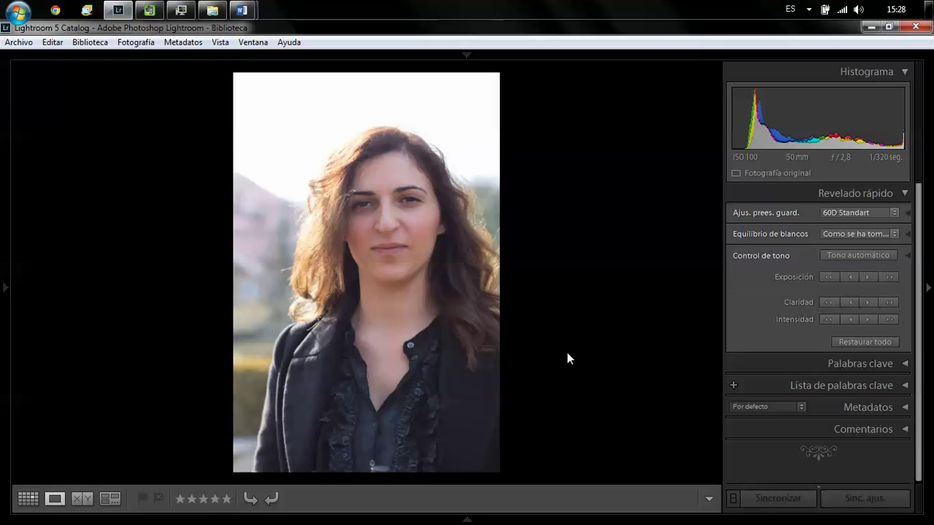
{"action": "left_click", "coordinate": [25, 500]}
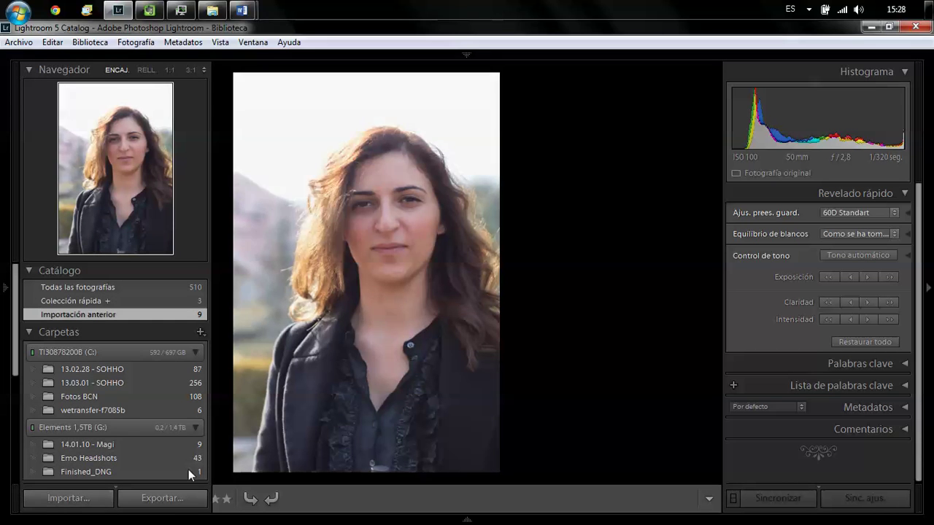
Cancel the Import dialog, return to Grid view and select the interior shot
{"action": "left_click", "coordinate": [850, 473]}
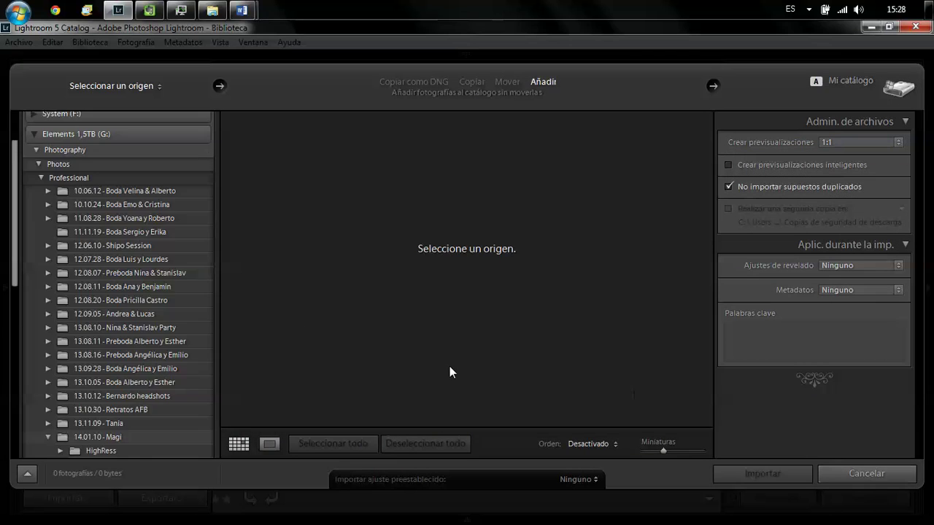
{"action": "left_click", "coordinate": [28, 499]}
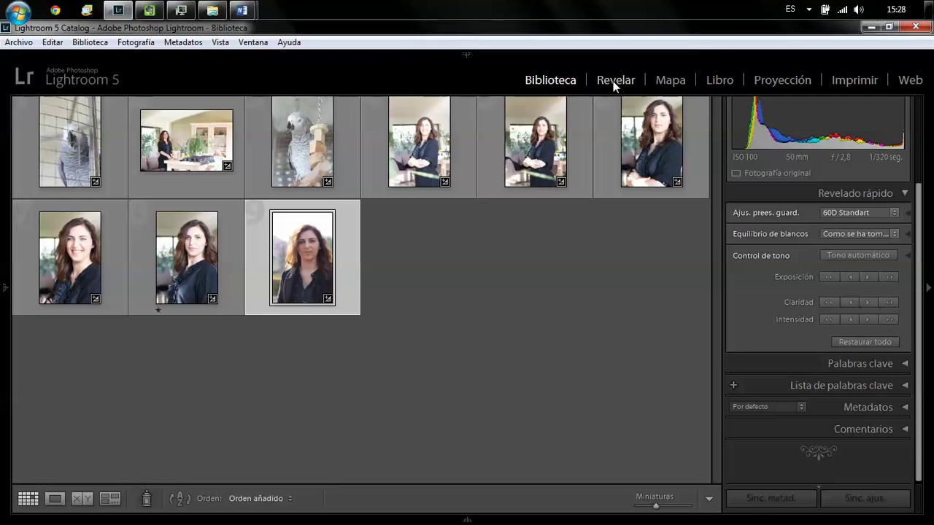
{"action": "left_click", "coordinate": [186, 143]}
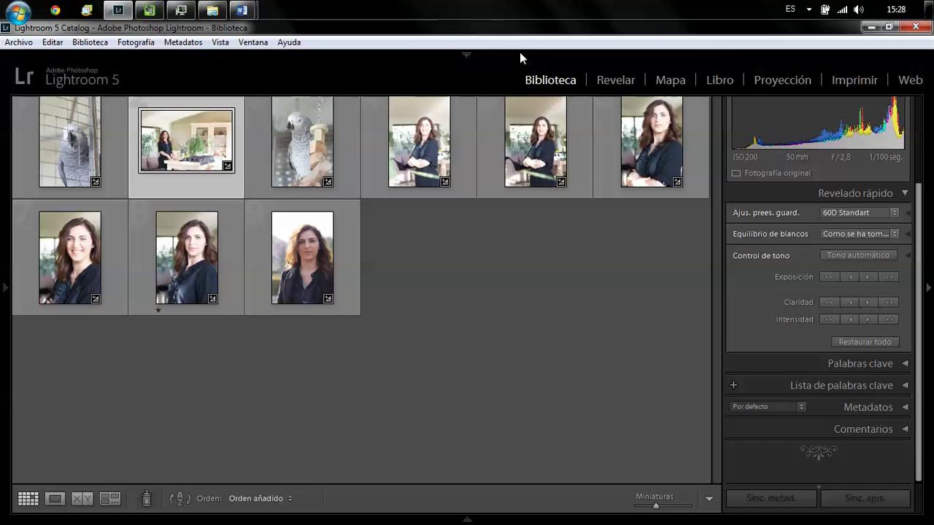
Open the interior shot in Revelar and verify its calibration shows process 2012, Camera Standard
{"action": "left_click", "coordinate": [615, 81]}
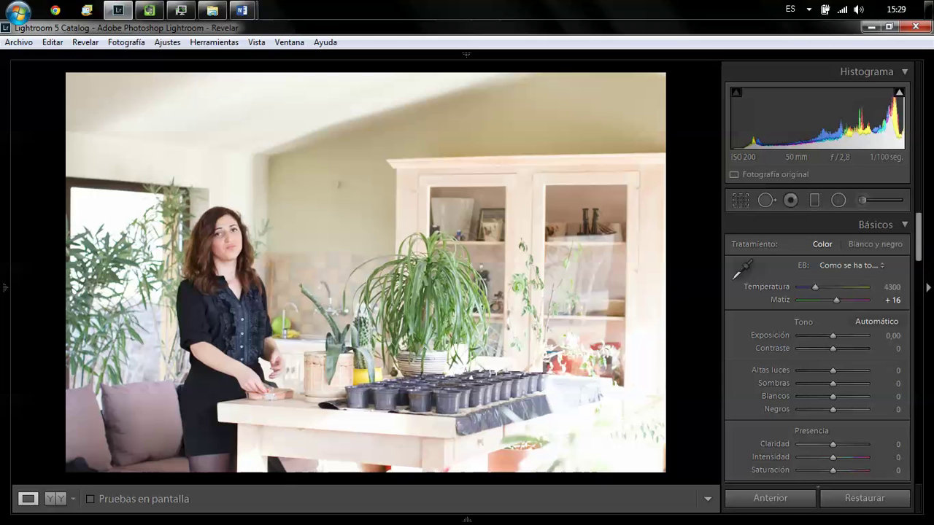
{"action": "left_click_drag", "start_coordinate": [918, 237], "coordinate": [917, 434]}
{"action": "scroll", "coordinate": [839, 243], "scroll_direction": "up", "scroll_amount": 3}
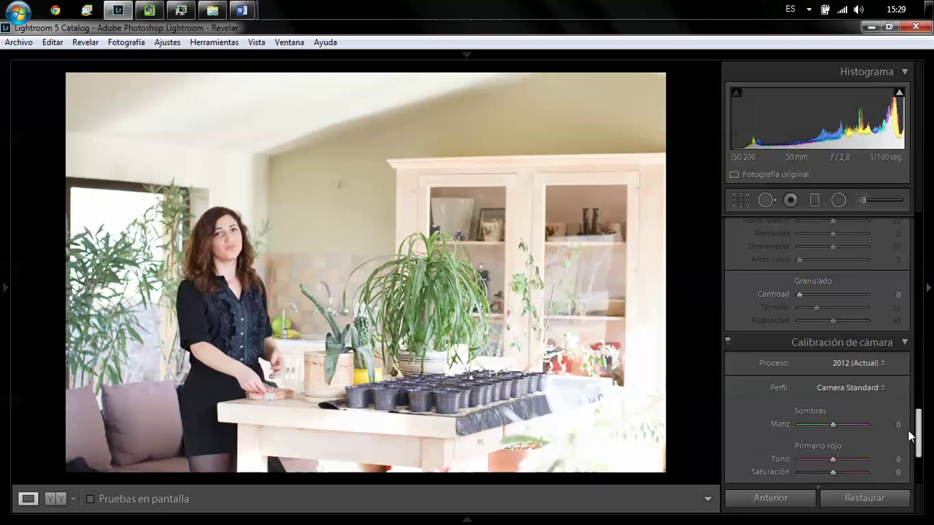
{"action": "left_click", "coordinate": [907, 342]}
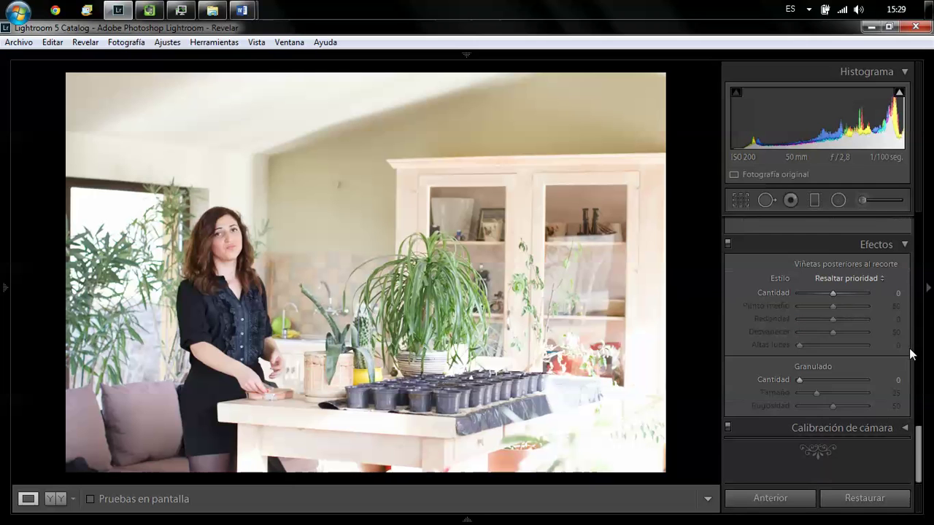
{"action": "left_click", "coordinate": [908, 427]}
{"action": "left_click", "coordinate": [877, 295]}
{"action": "left_click", "coordinate": [890, 300]}
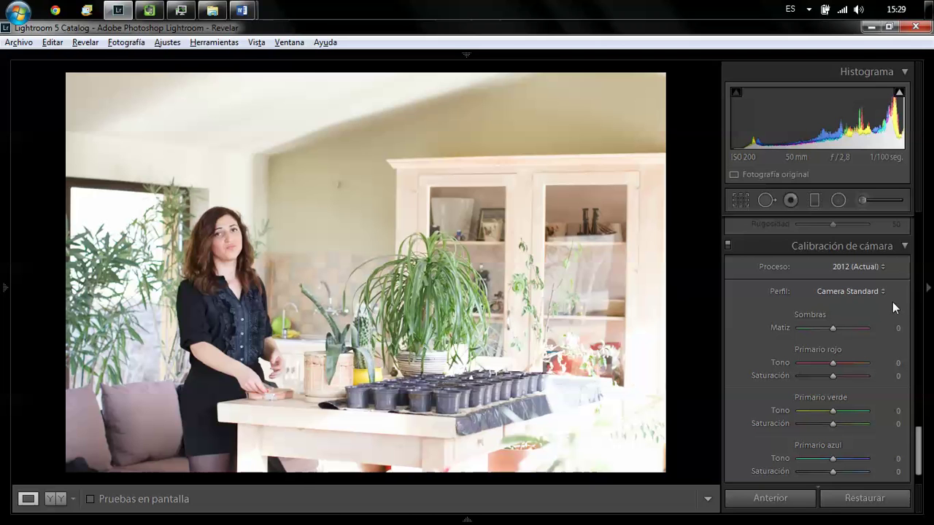
{"action": "left_click", "coordinate": [809, 9]}
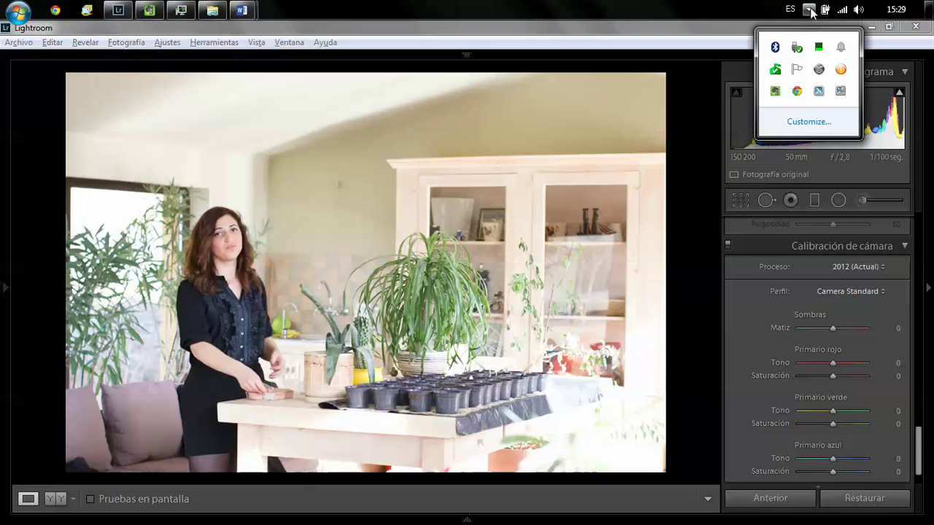